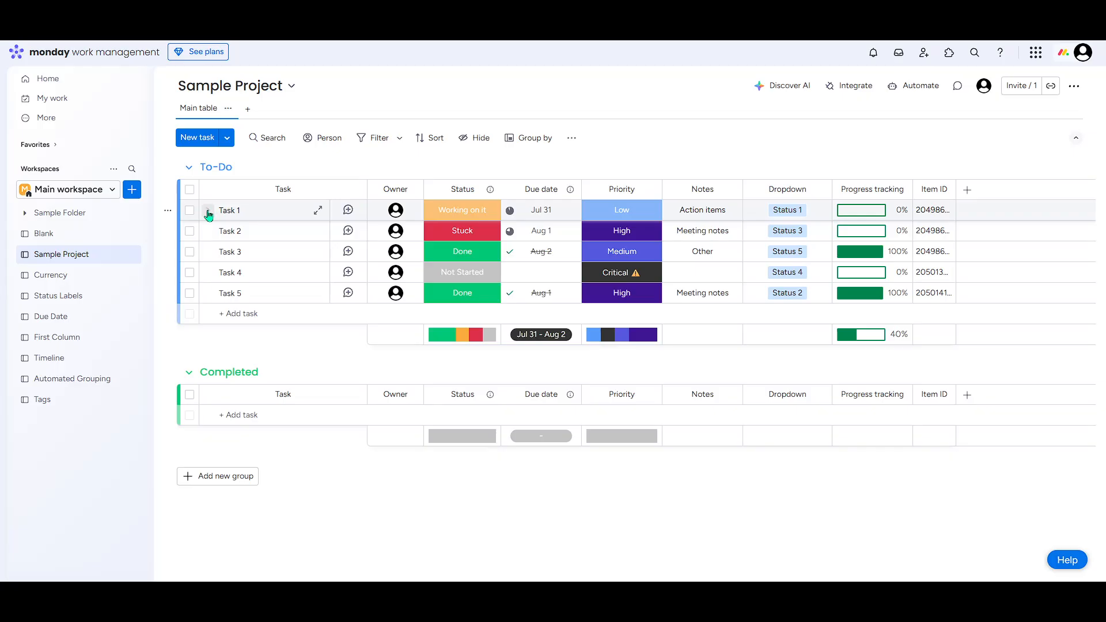
Preview the empty subitem area of Task 1 and look at its updates pane.
left_click(207, 212)
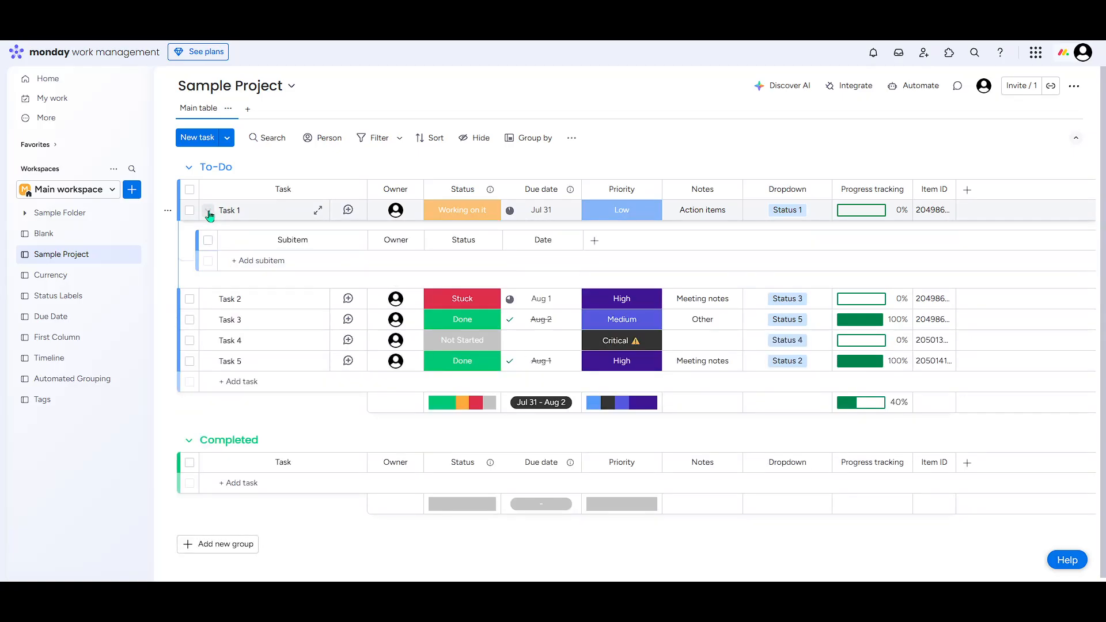
left_click(208, 212)
left_click(318, 212)
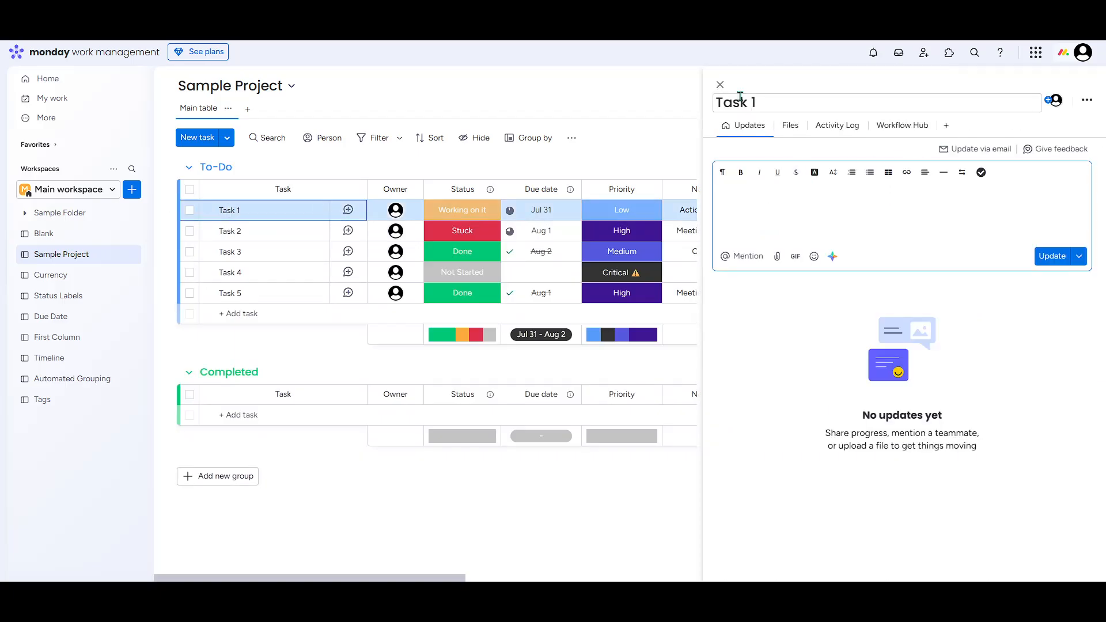
left_click(721, 85)
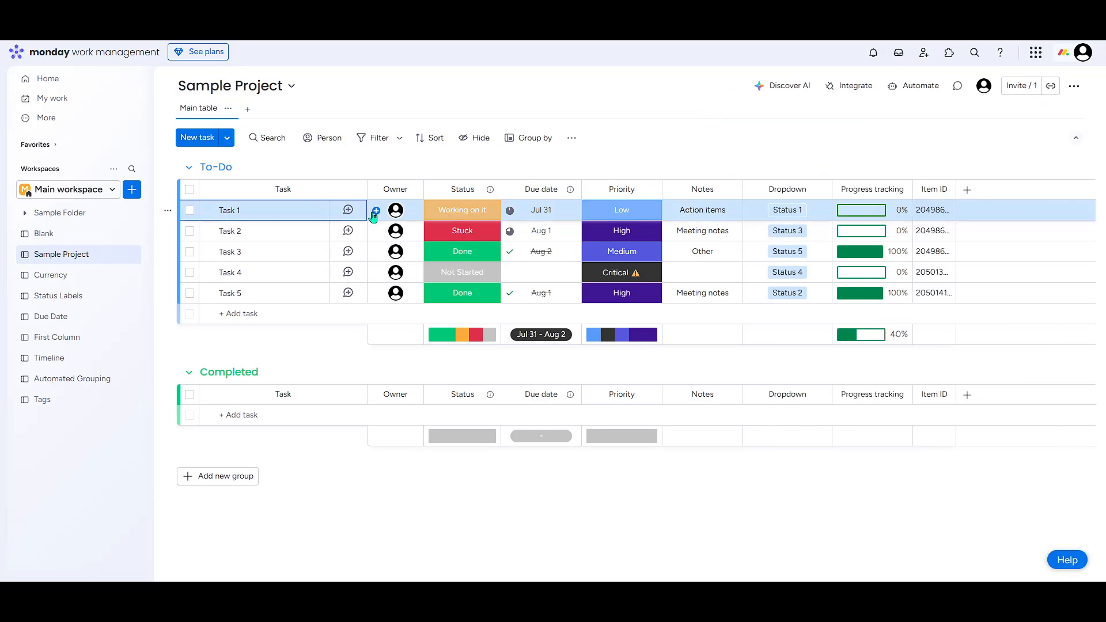
Add three subitems under Task 1 named Subtask 1, Subtask 2 and Subtask 3.
left_click(208, 210)
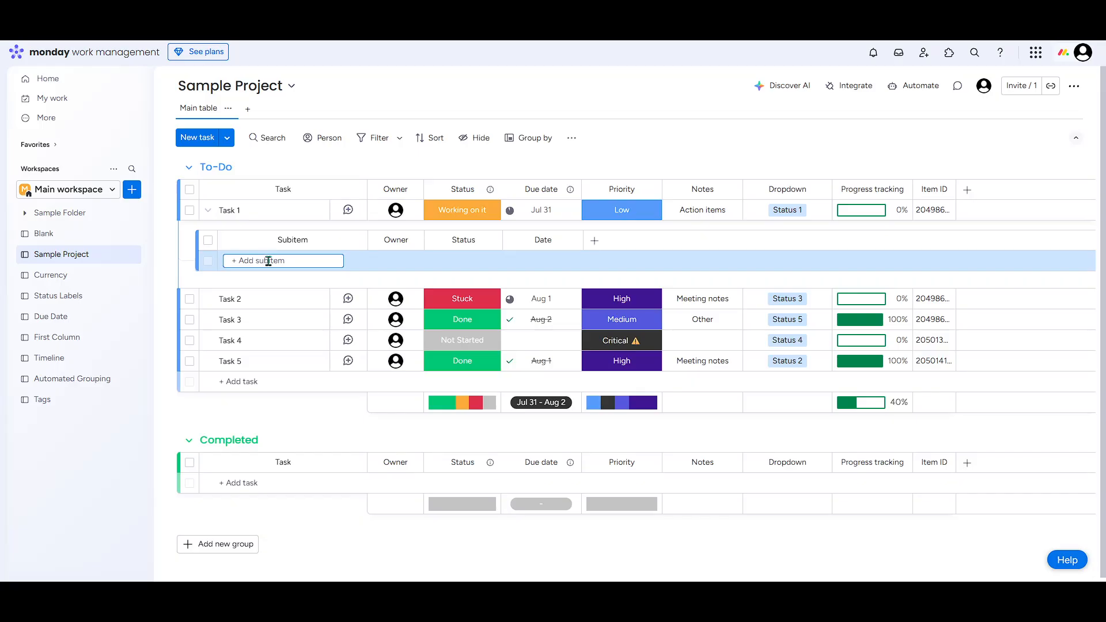
type("Subtask 1")
key("Return")
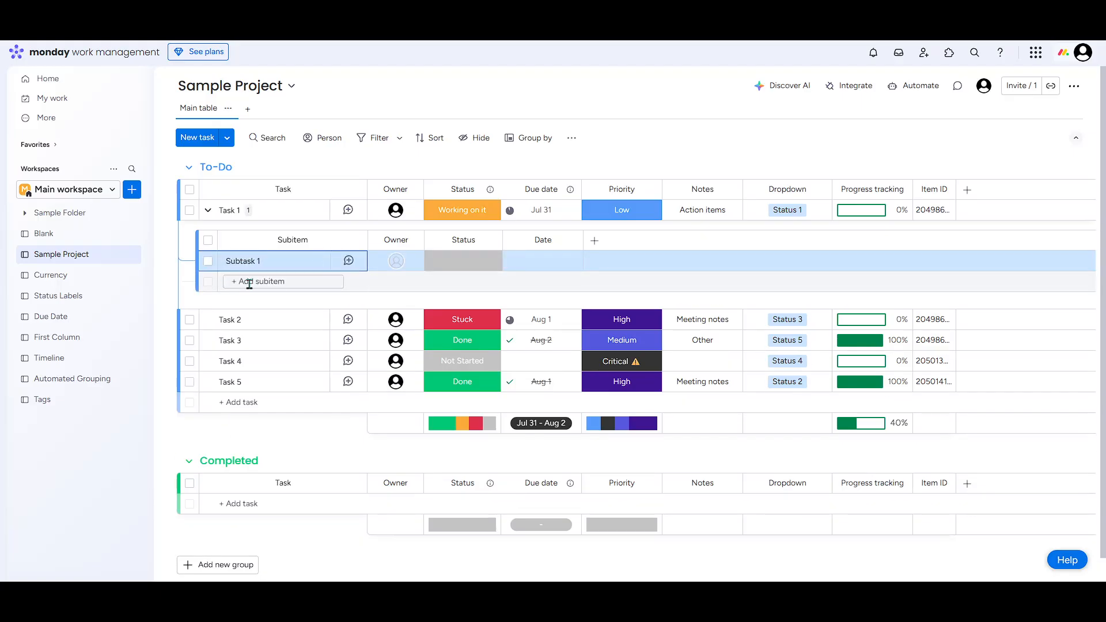
left_click(249, 282)
type("Subtask 2")
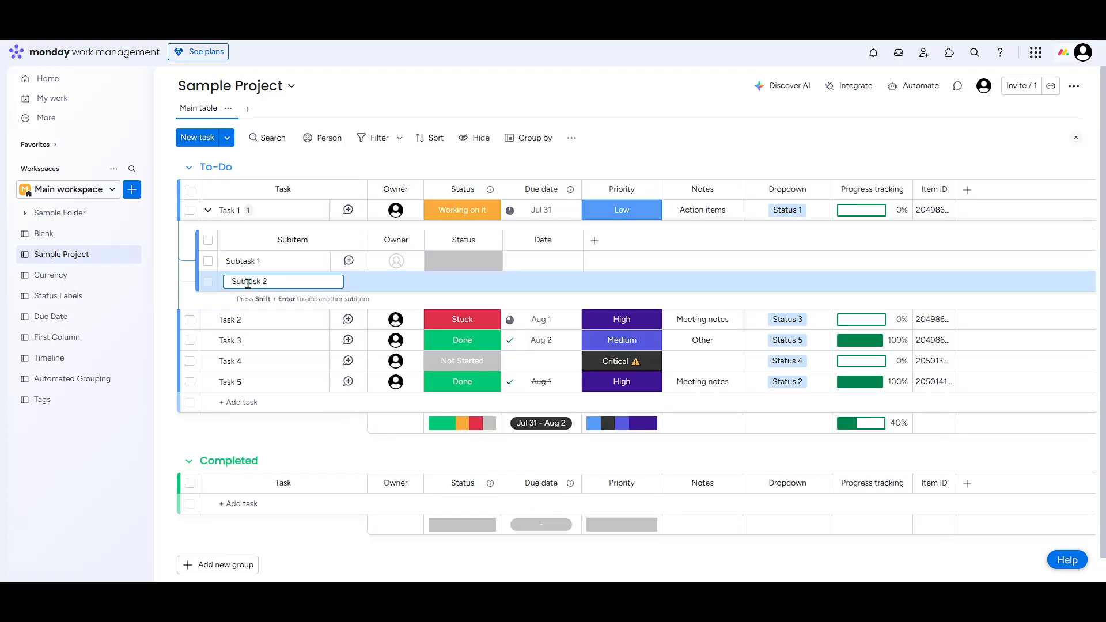
key("Return")
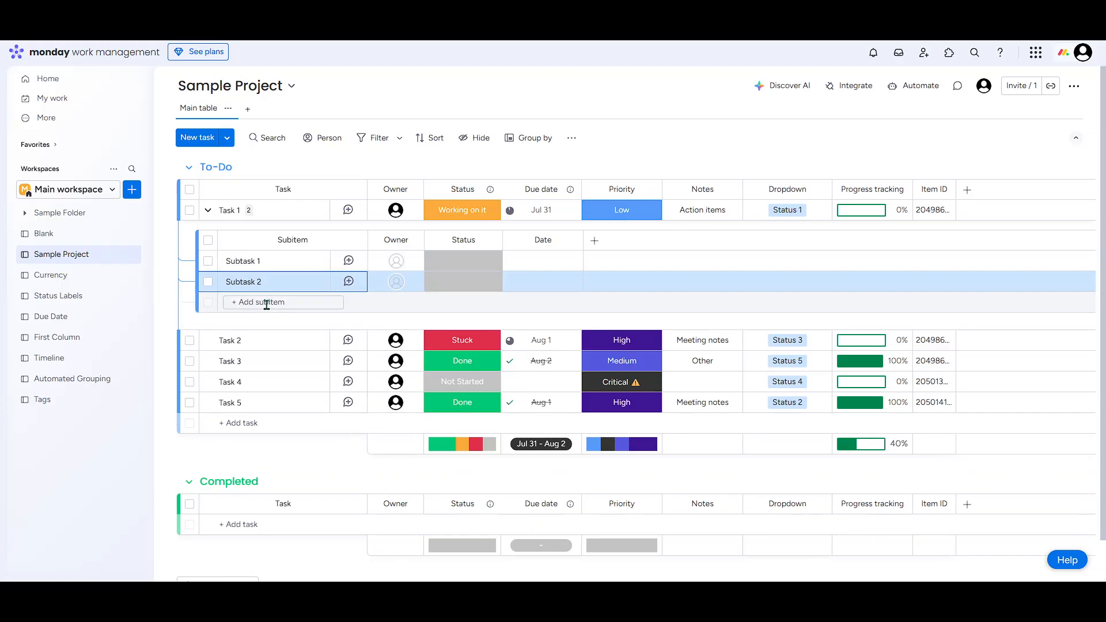
left_click(266, 303)
type("Subtask")
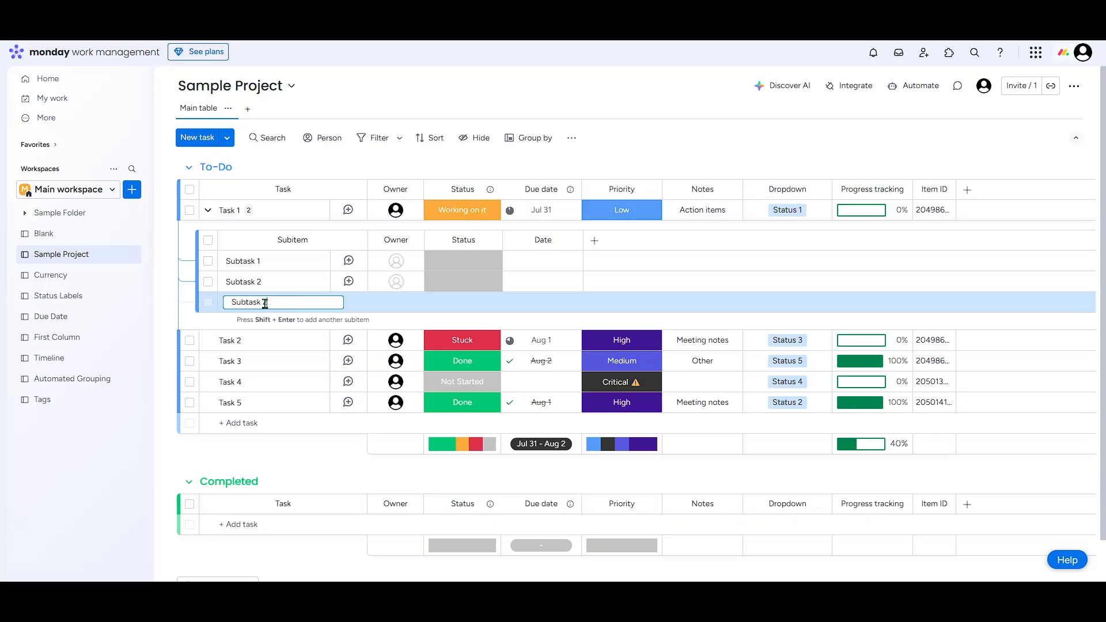
type(" 3")
key("Return")
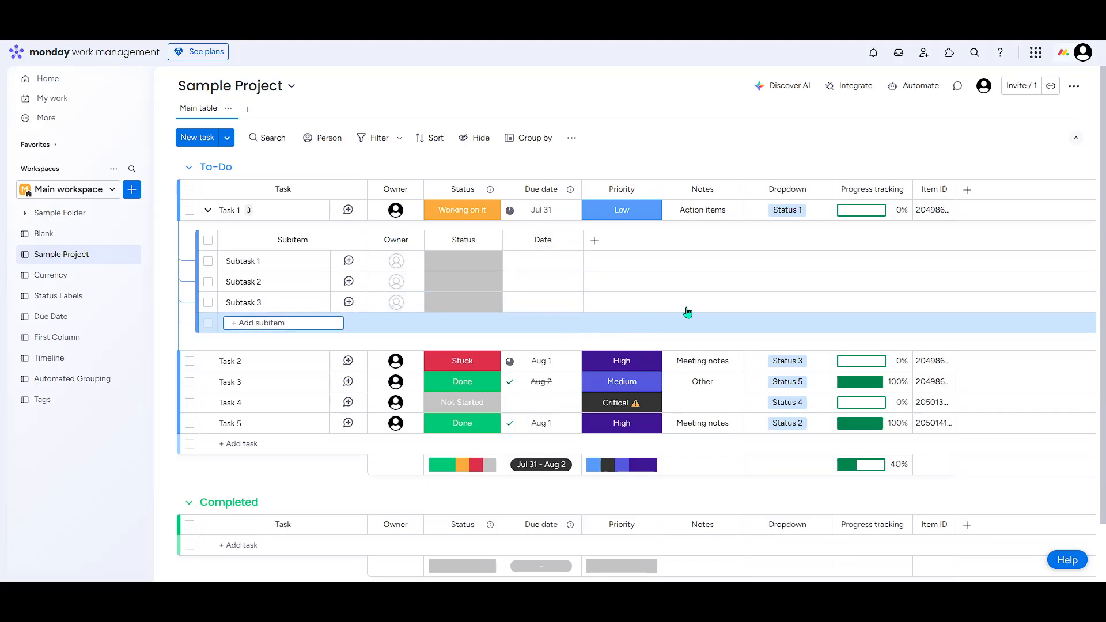
Copy the Priority column from the parent items into Task 1's subitem table.
left_click(593, 243)
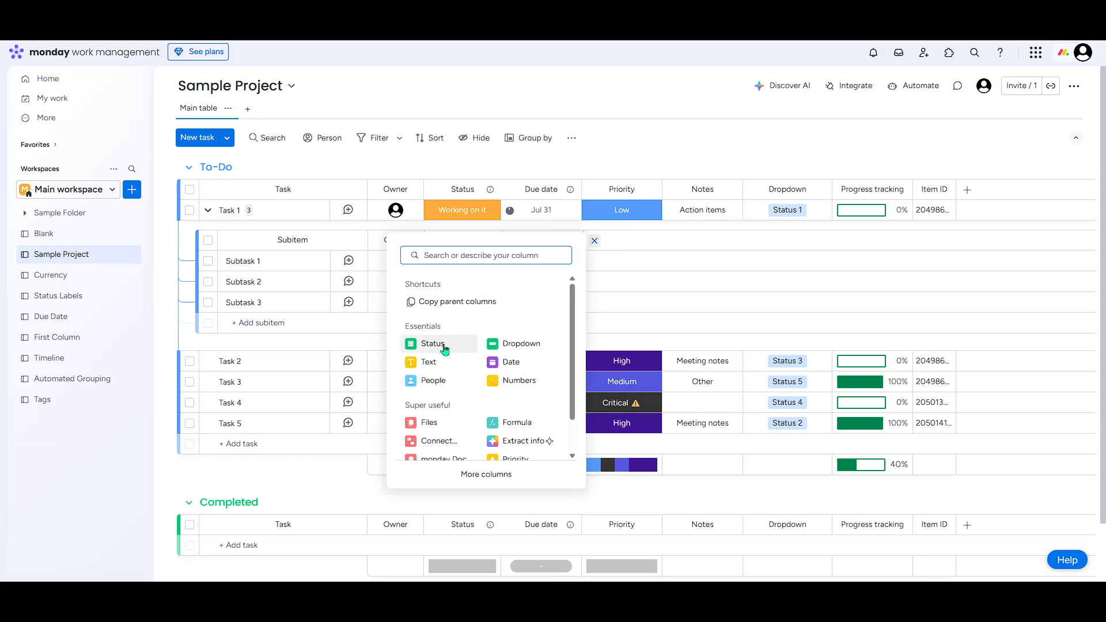
left_click(452, 303)
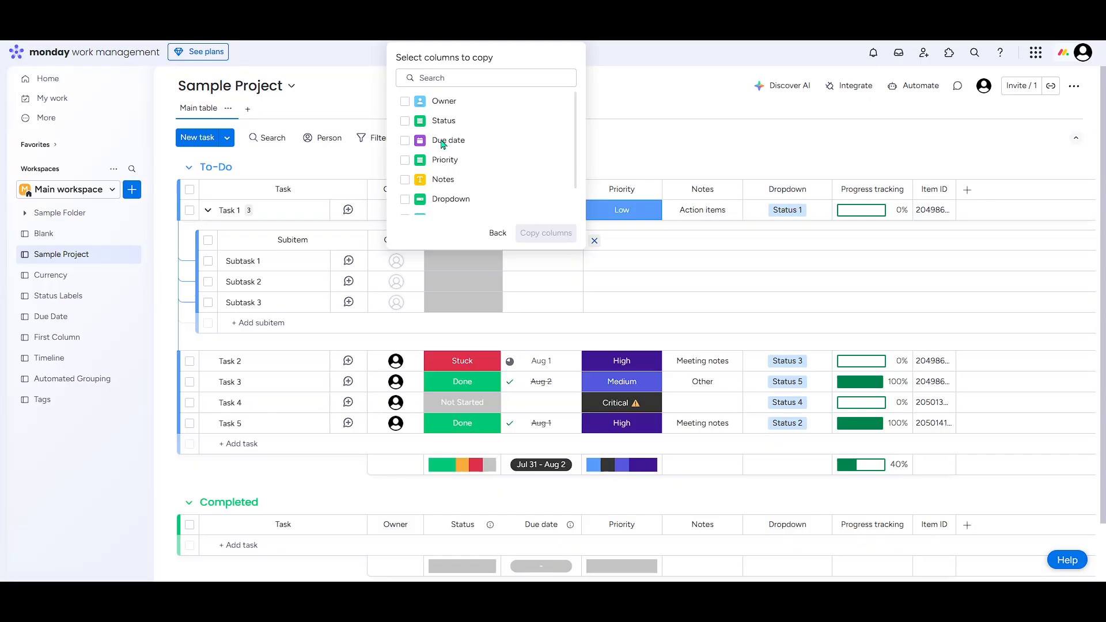
scroll(443, 152, "down", 1)
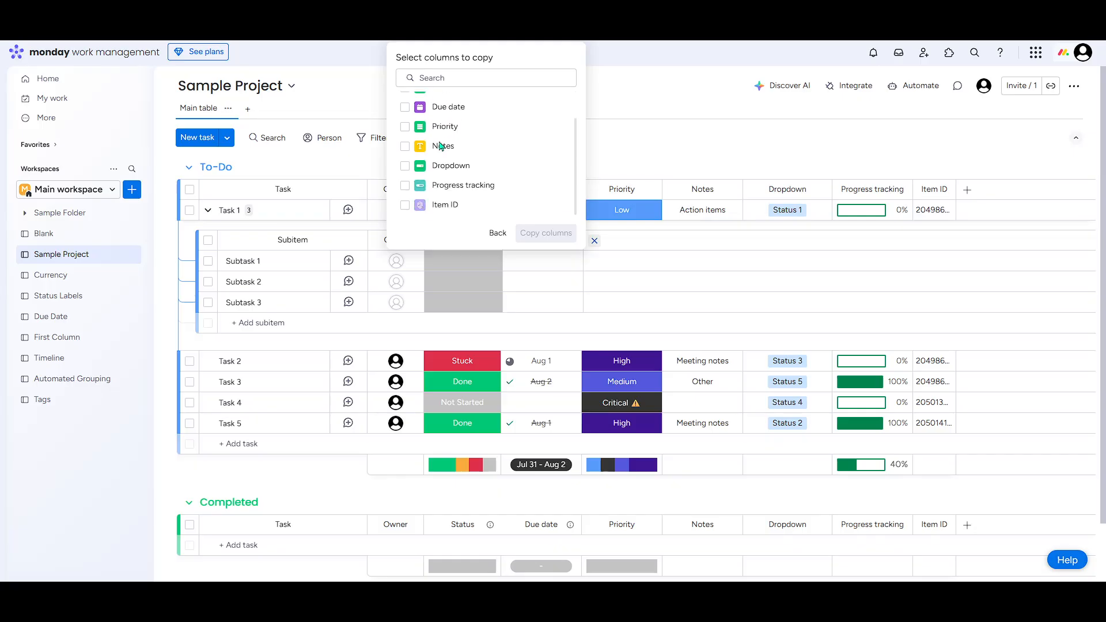
left_click(405, 127)
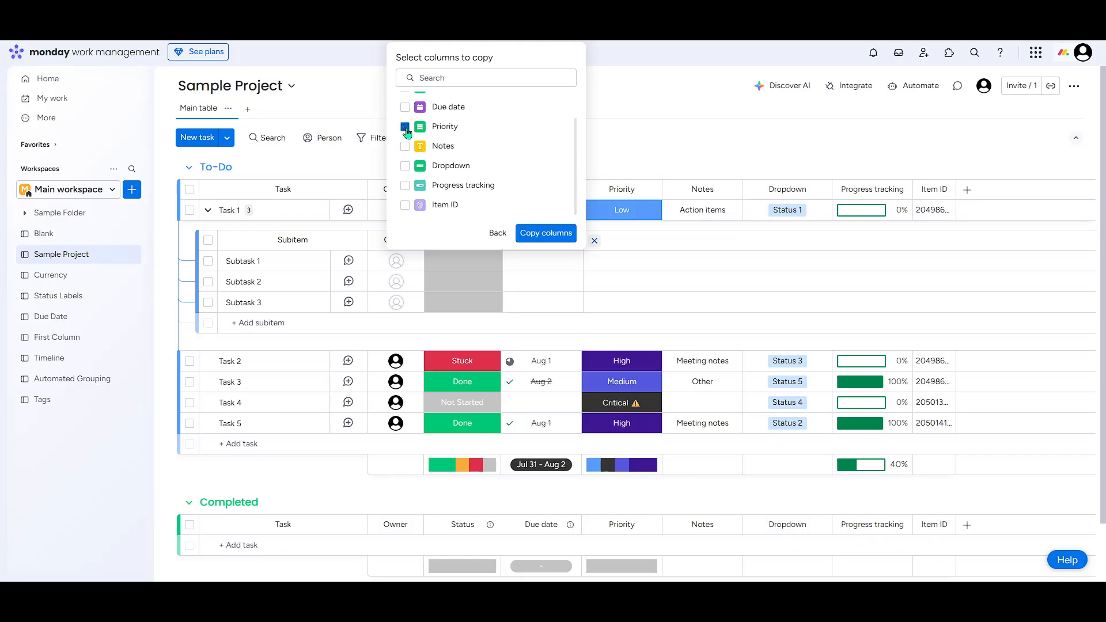
left_click(544, 233)
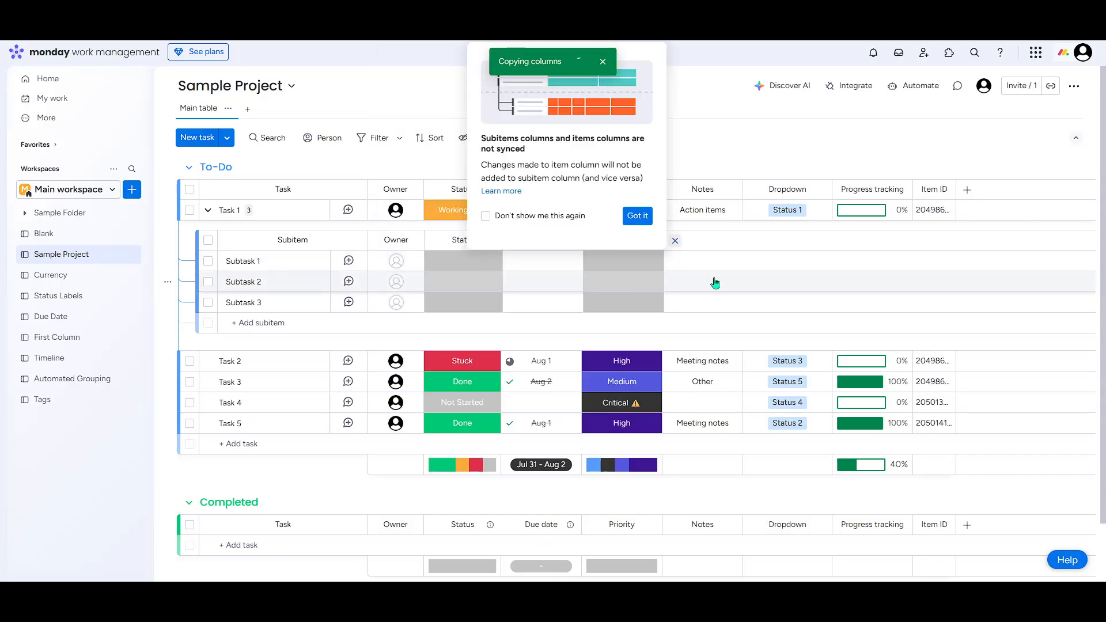
Set the priority of Subtask 1 to High and of Subtask 2 to Medium.
left_click(632, 263)
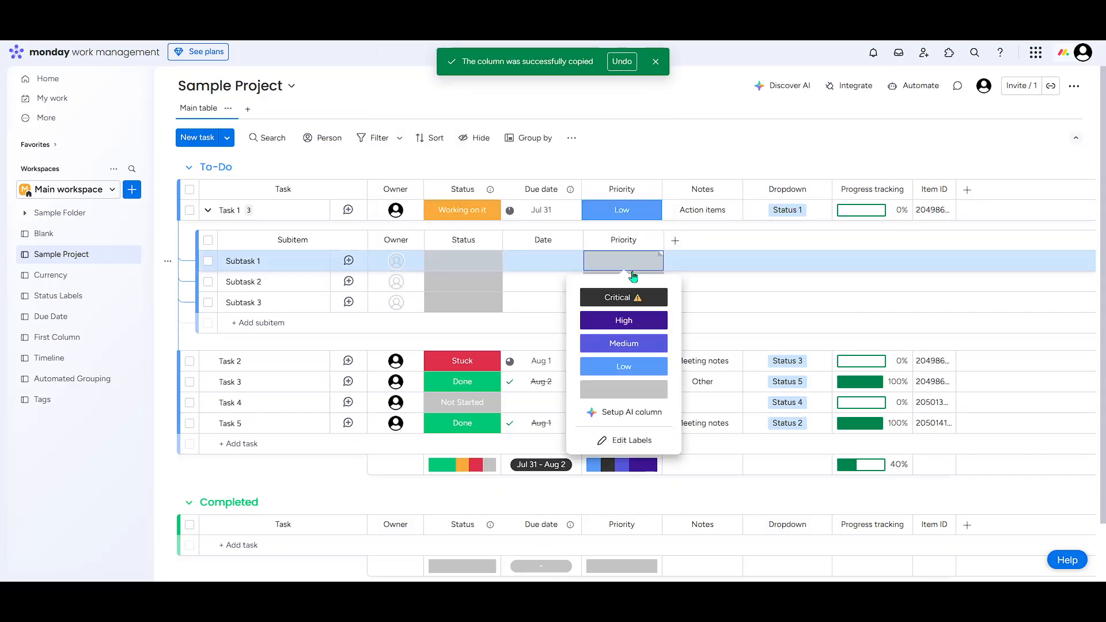
left_click(625, 316)
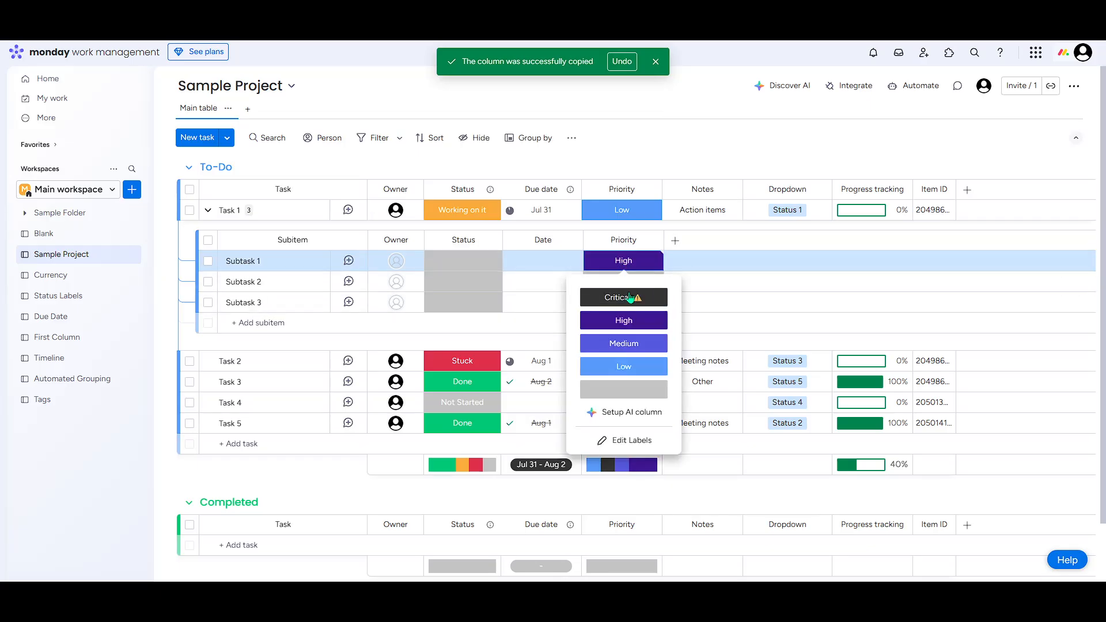
left_click(623, 265)
left_click(625, 281)
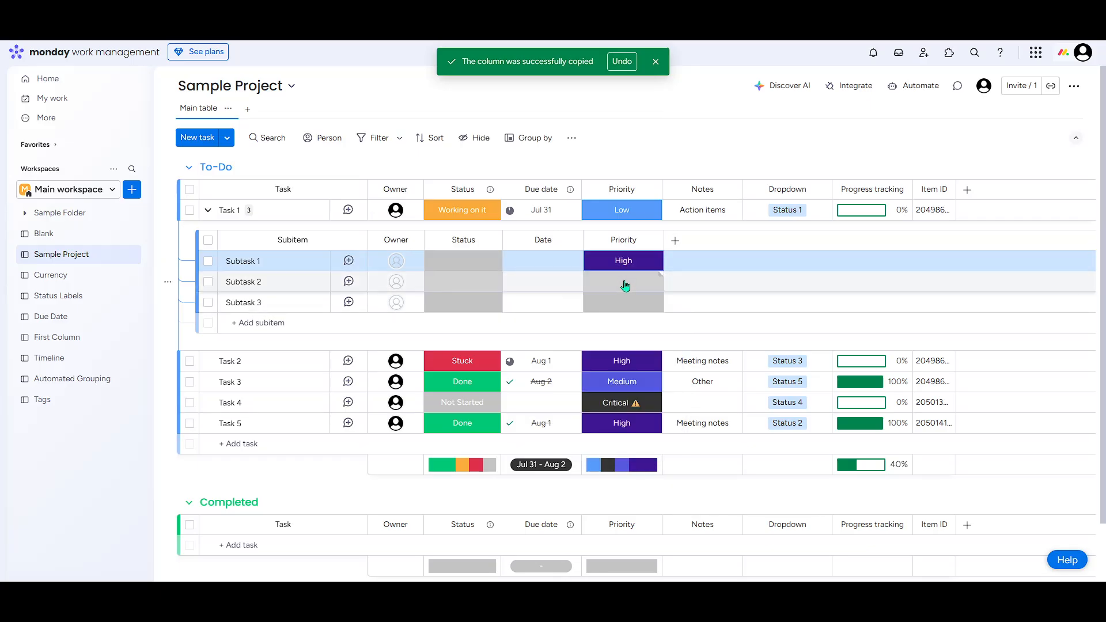
left_click(625, 286)
left_click(625, 363)
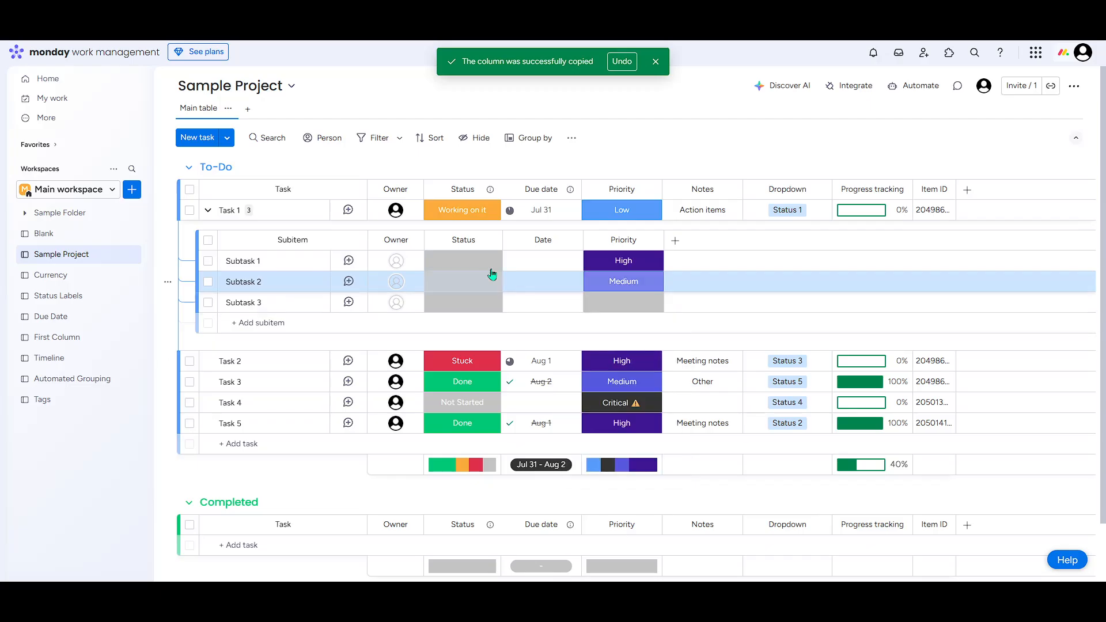
Set the statuses of Subtask 1, Subtask 2 and Subtask 3 to Working on it, Done and Almost Done respectively.
left_click(469, 262)
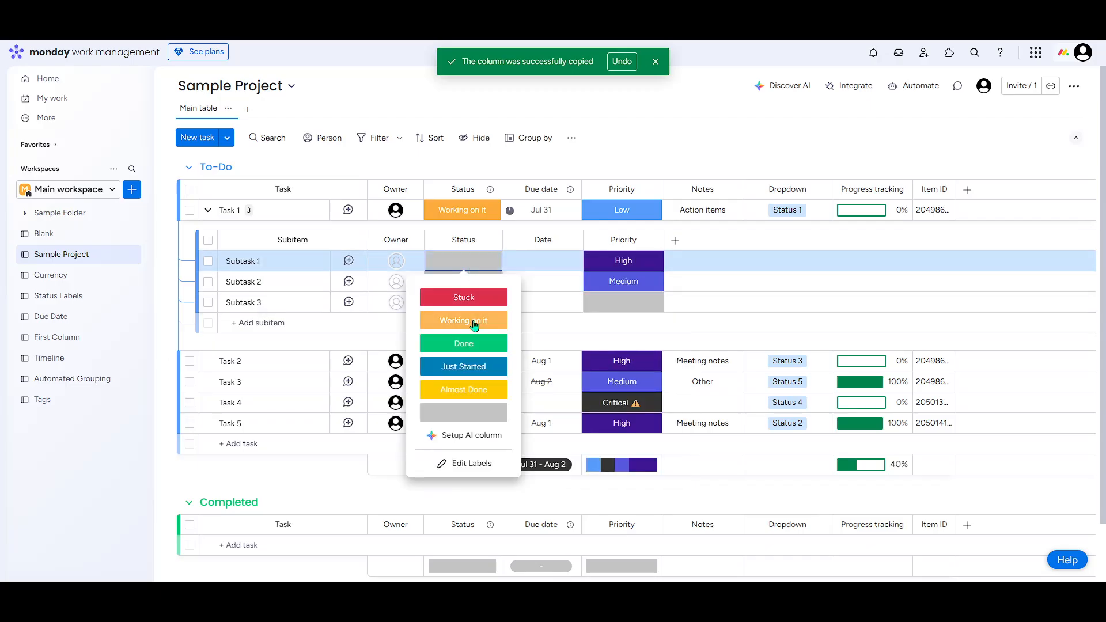
left_click(474, 324)
left_click(464, 284)
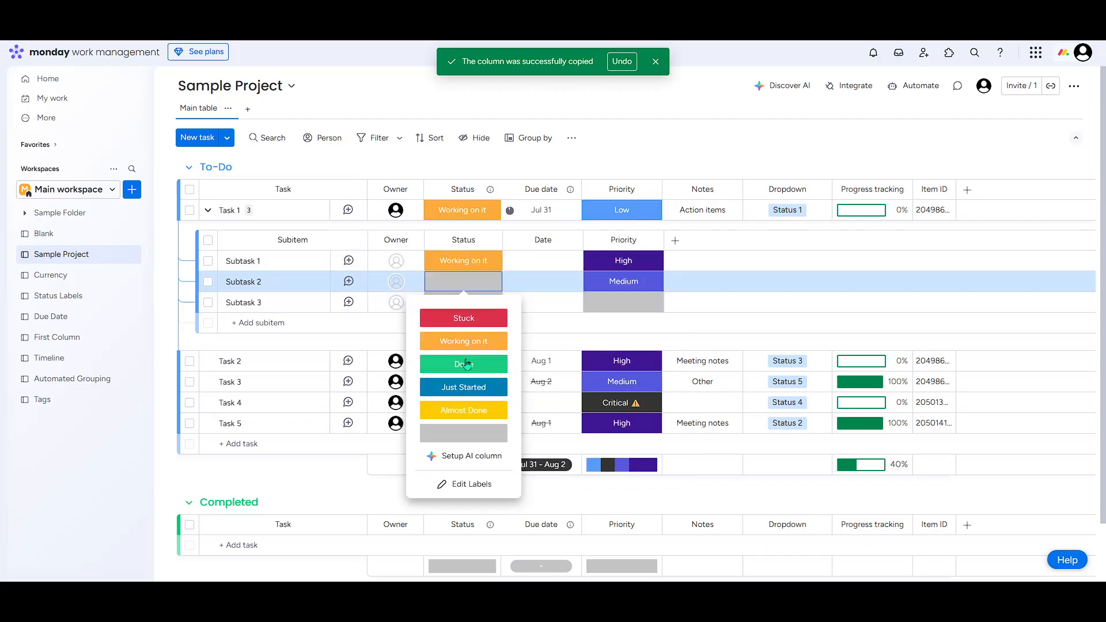
left_click(466, 363)
left_click(464, 304)
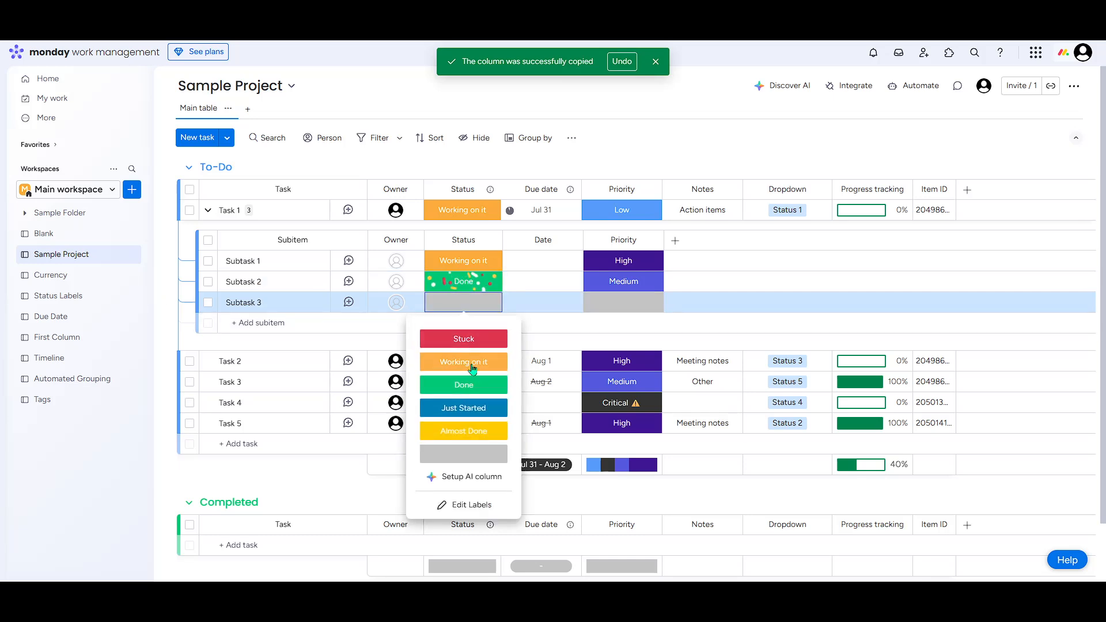
left_click(467, 432)
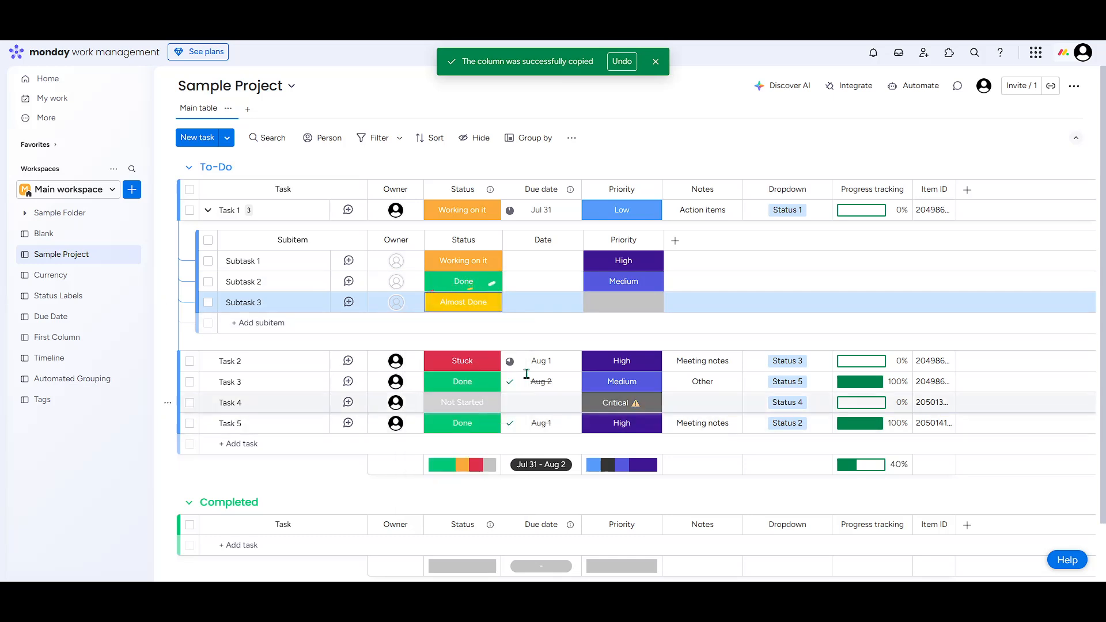
Set Subtask 3's priority to Low and change Subtask 1's status to Stuck.
left_click(645, 311)
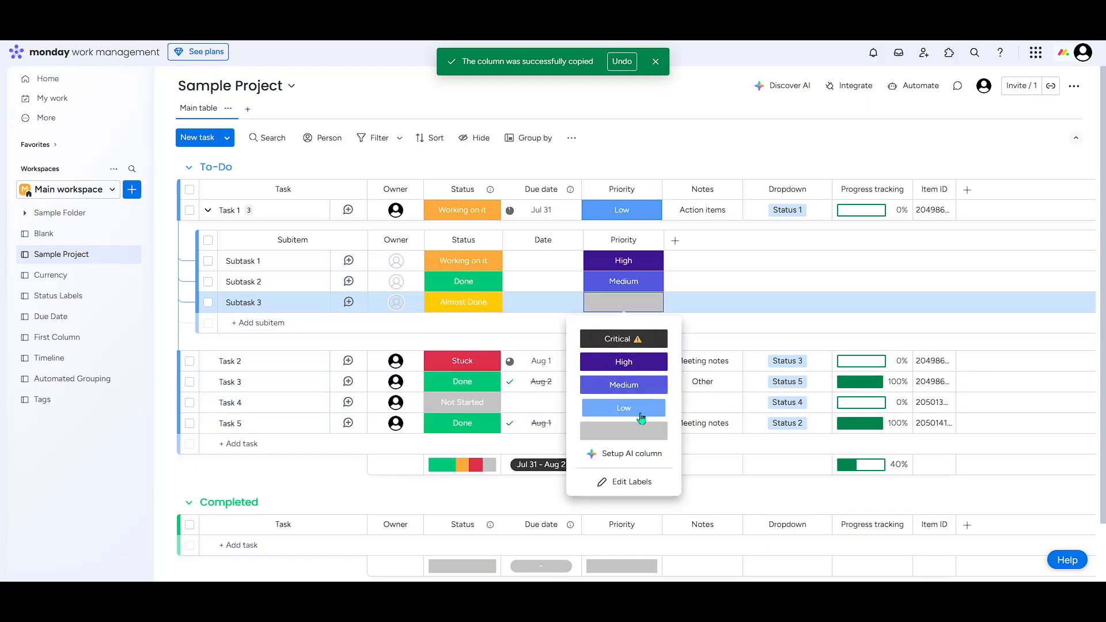
left_click(624, 408)
left_click(727, 321)
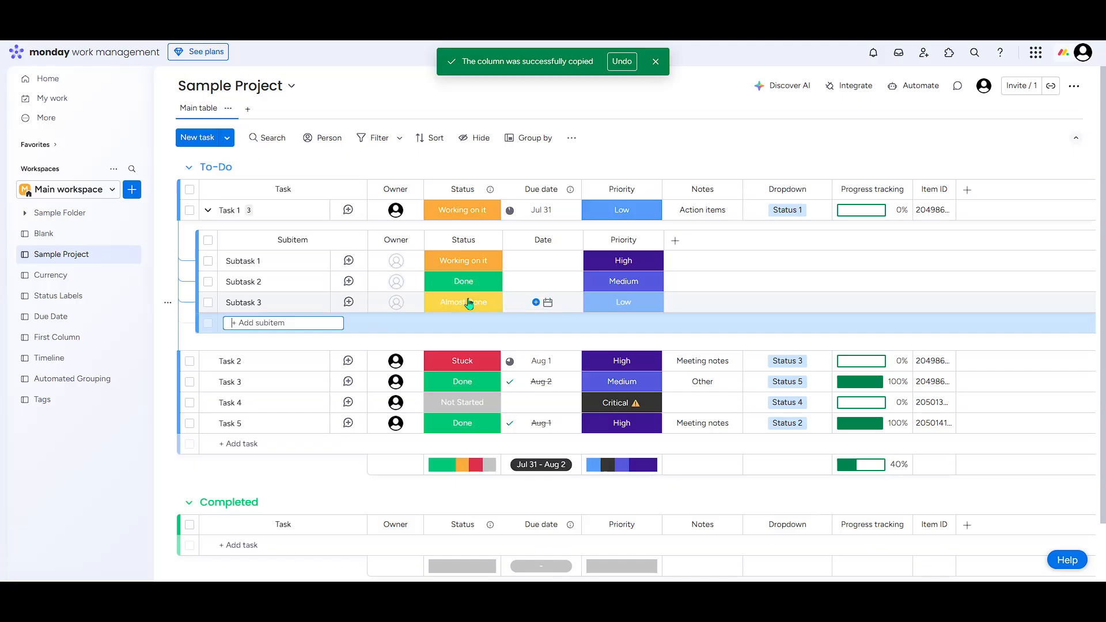
left_click(461, 261)
left_click(484, 304)
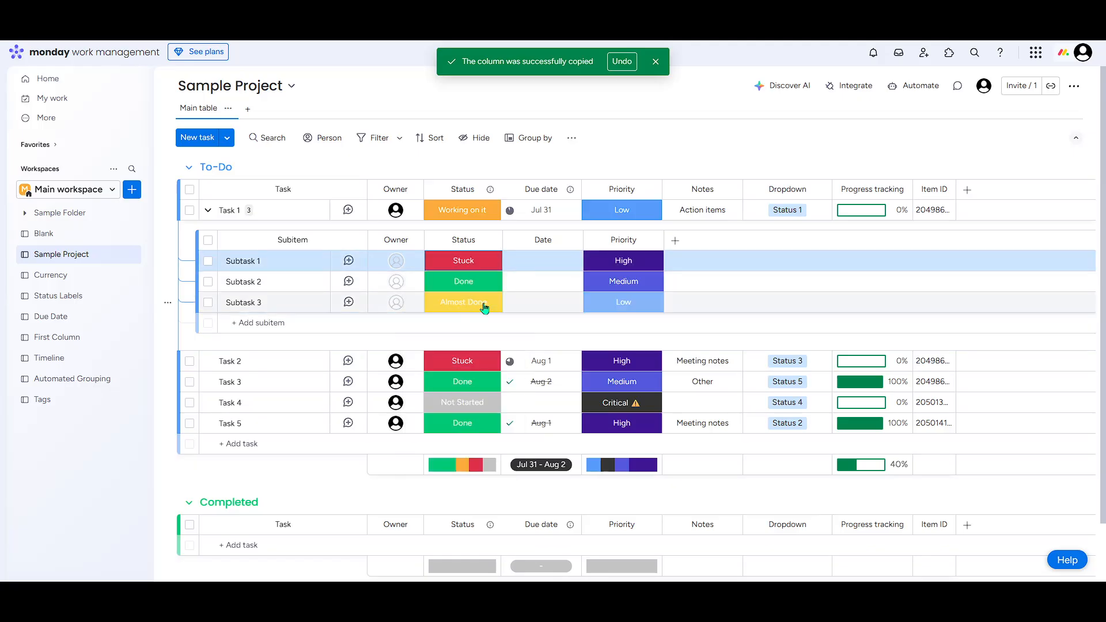
Look through the column types that can be added to the subitem table without adding one.
left_click(676, 242)
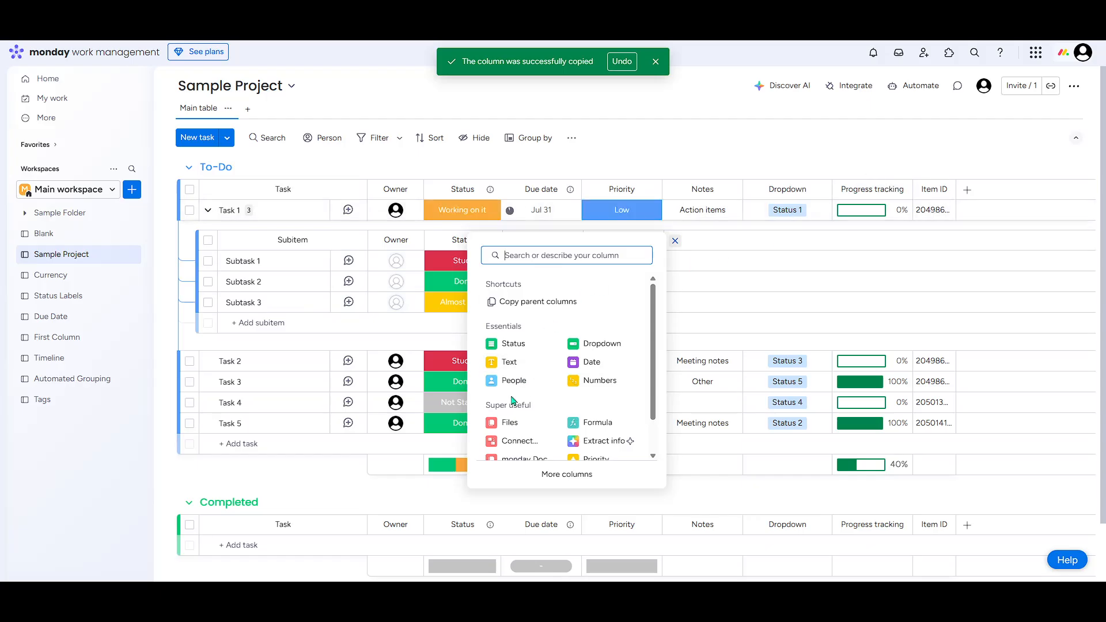
scroll(525, 392, "down", 1)
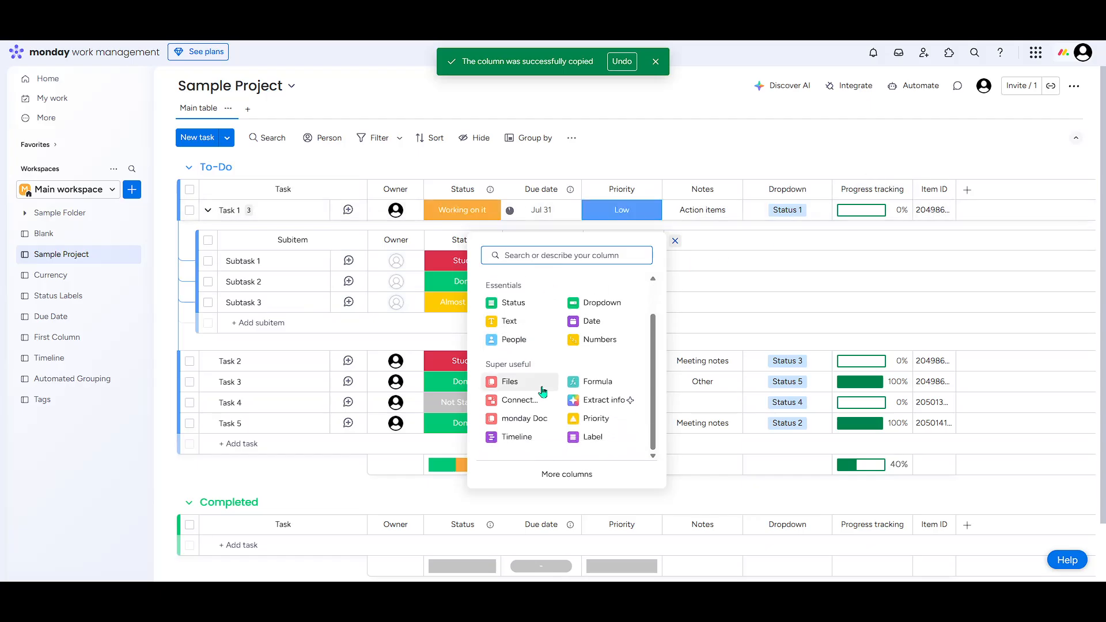
left_click(790, 281)
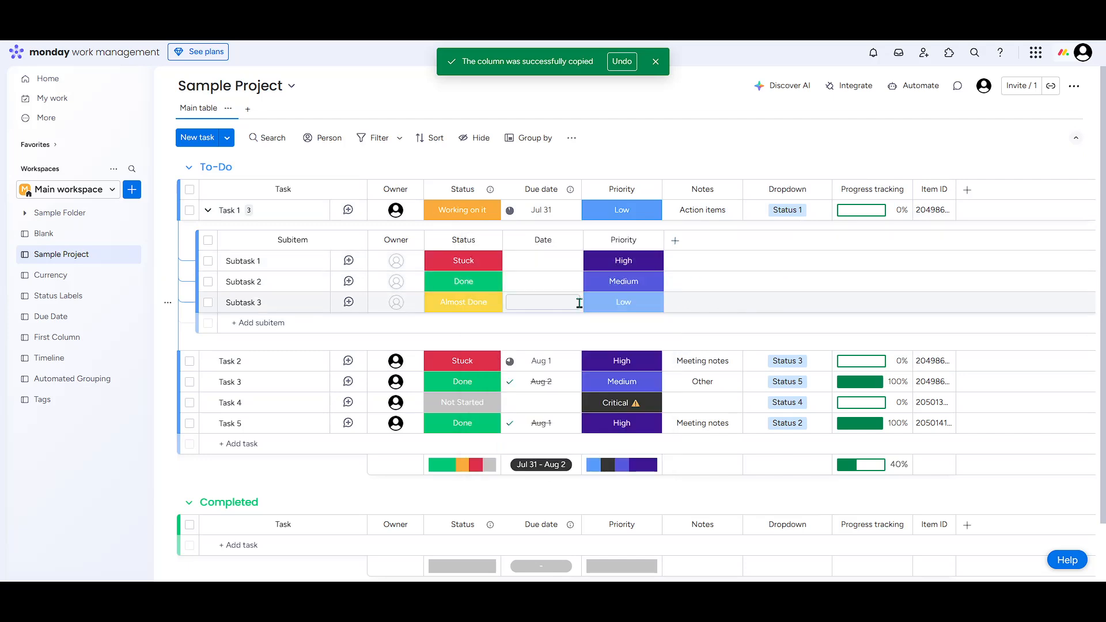
left_click(693, 326)
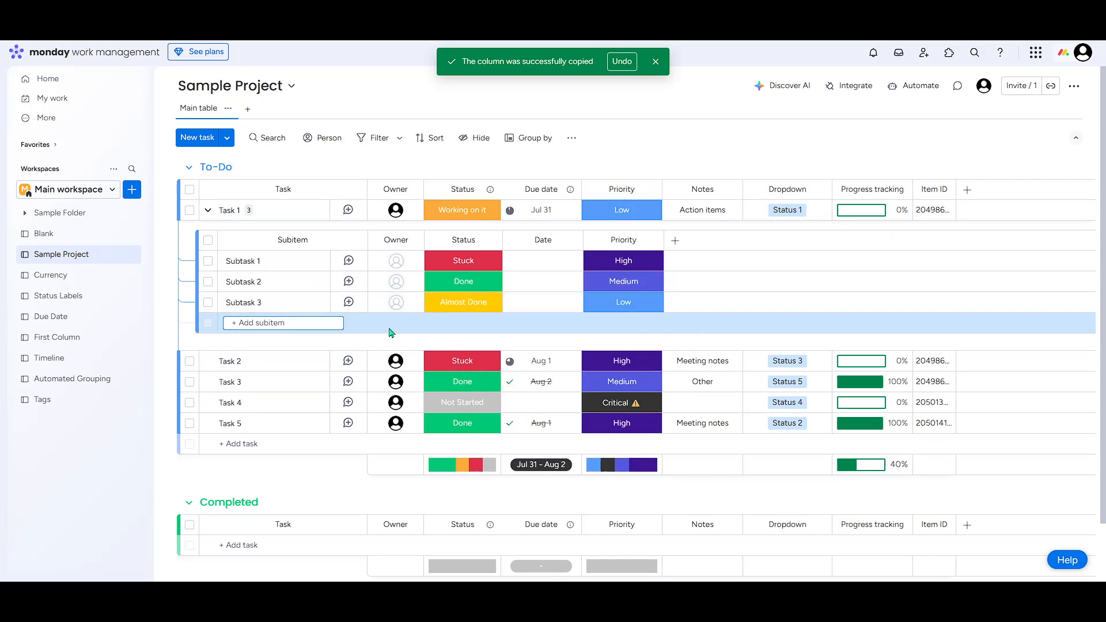
left_click(451, 345)
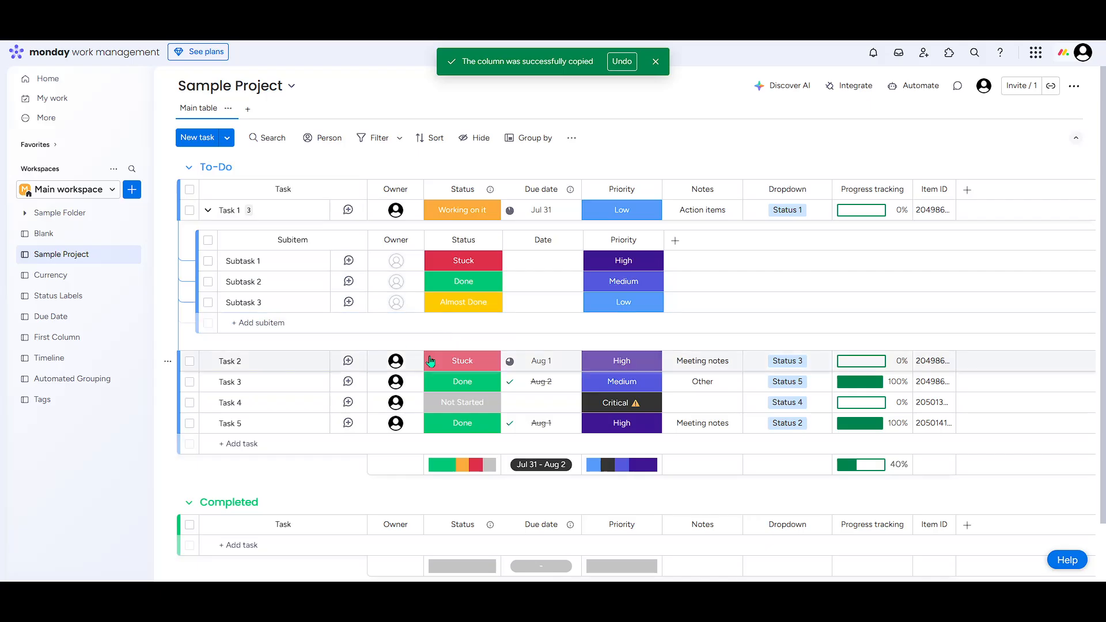
Collapse Task 1's subitem list, expand it again to review the subtasks, and leave it collapsed.
left_click(208, 211)
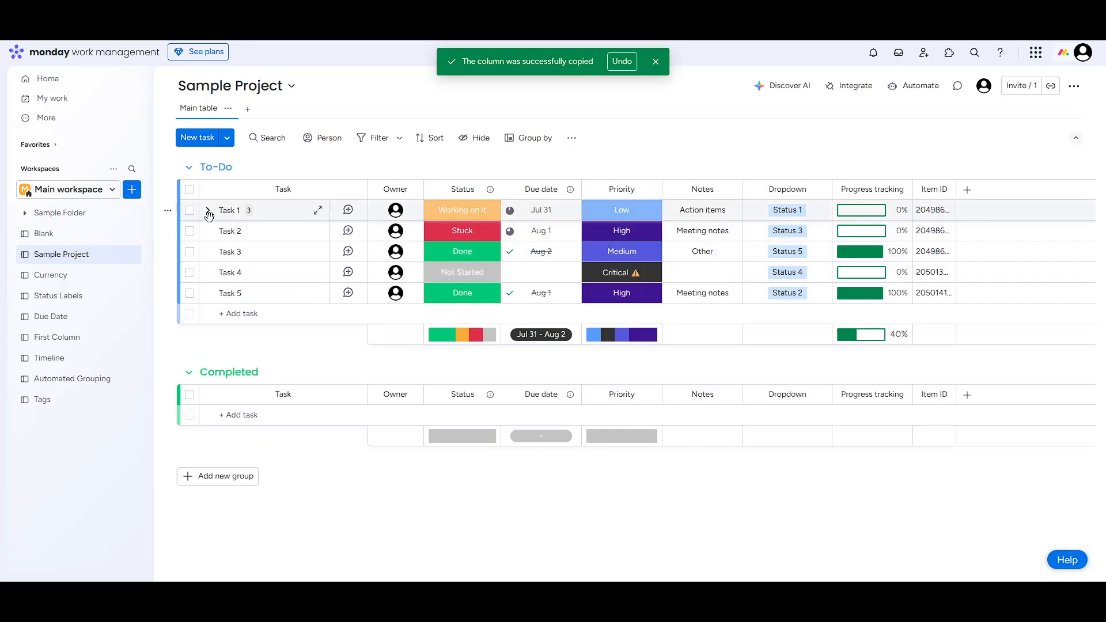
left_click(249, 211)
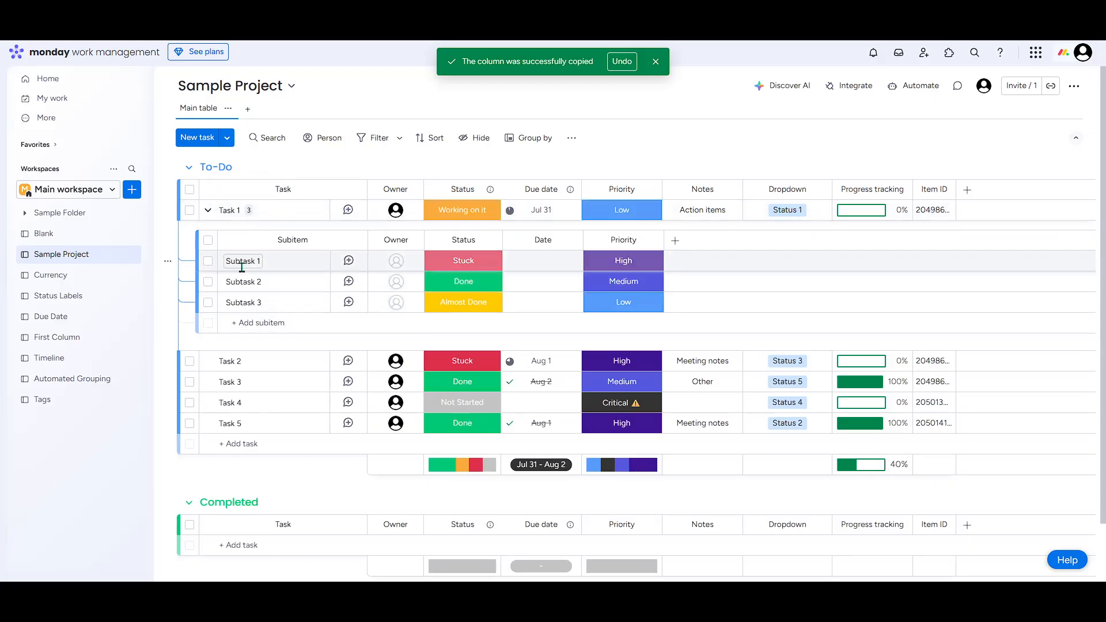
left_click(207, 210)
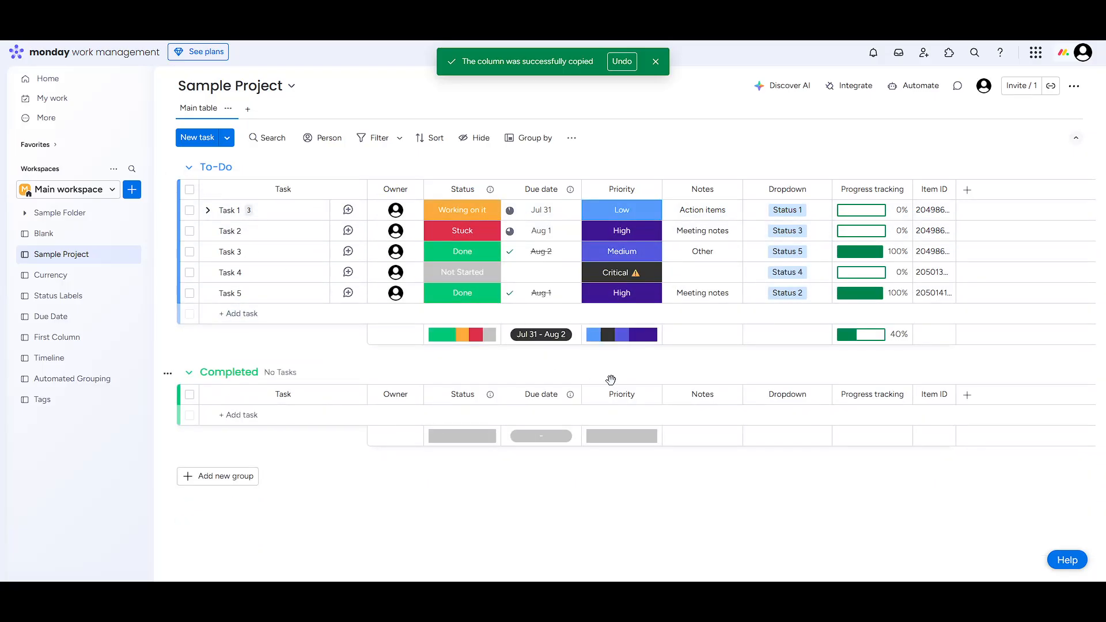